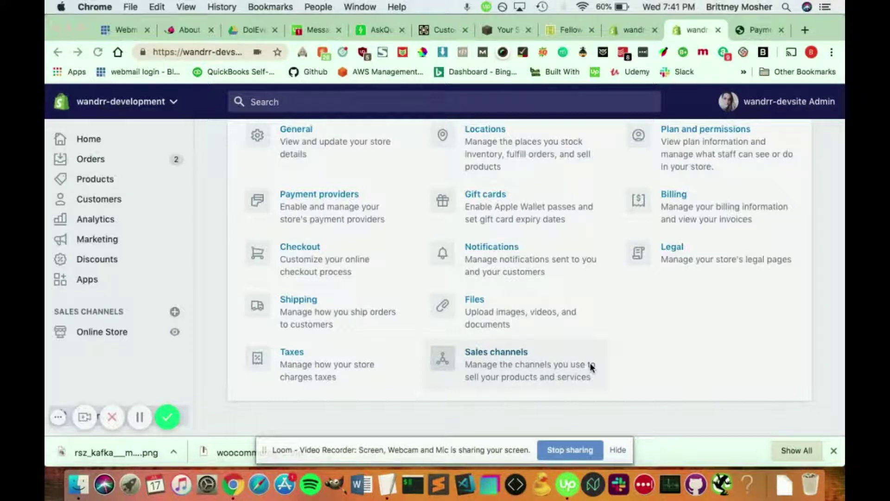
# - From the admin's product list, open the online storefront in a new tab
pyautogui.click(638, 32)
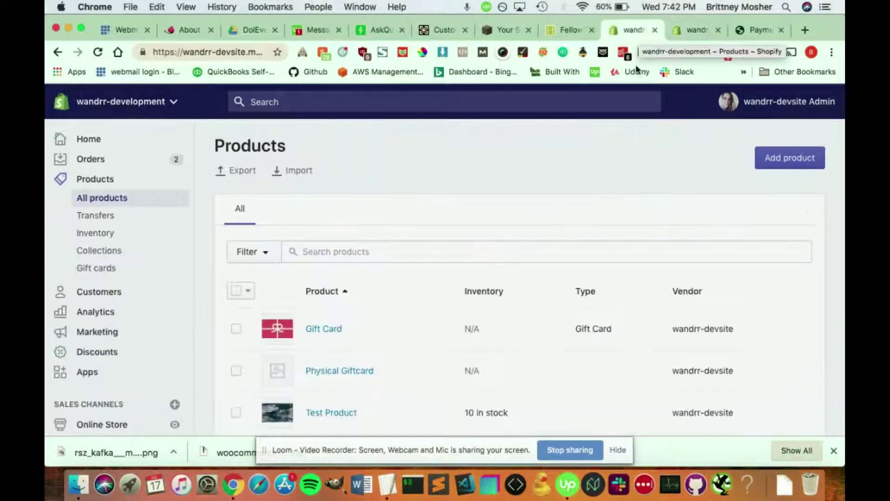
pyautogui.scroll(-1, 575, 260)
pyautogui.scroll(1, 575, 257)
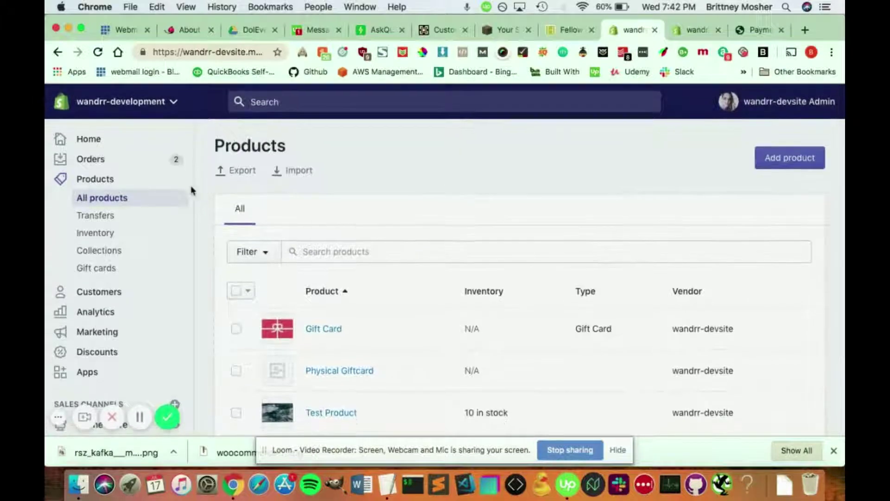
pyautogui.scroll(-2, 136, 311)
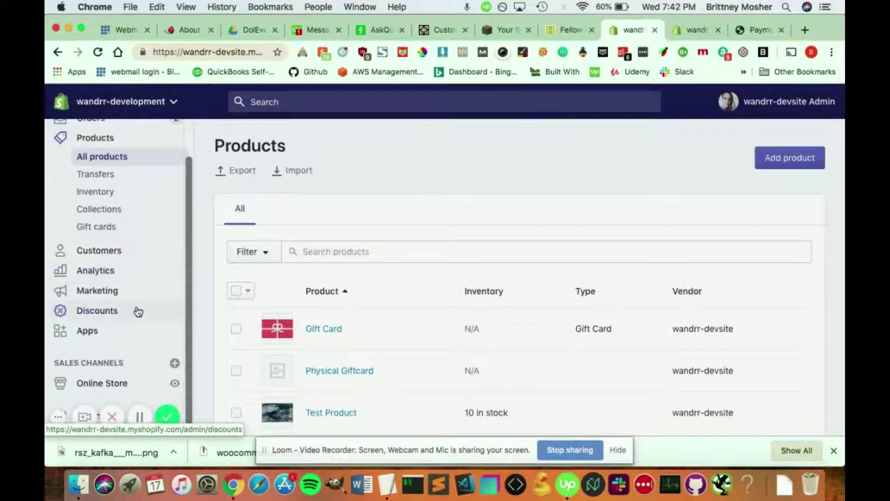
pyautogui.click(174, 386)
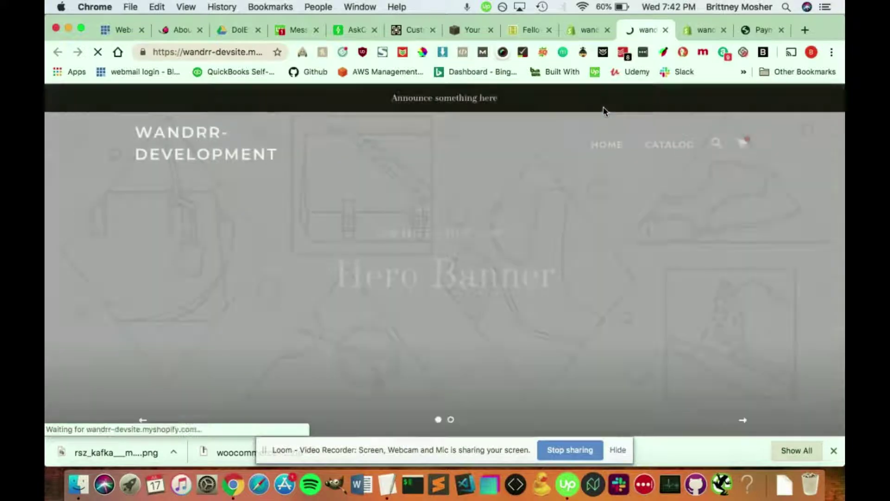
pyautogui.scroll(-1, 572, 268)
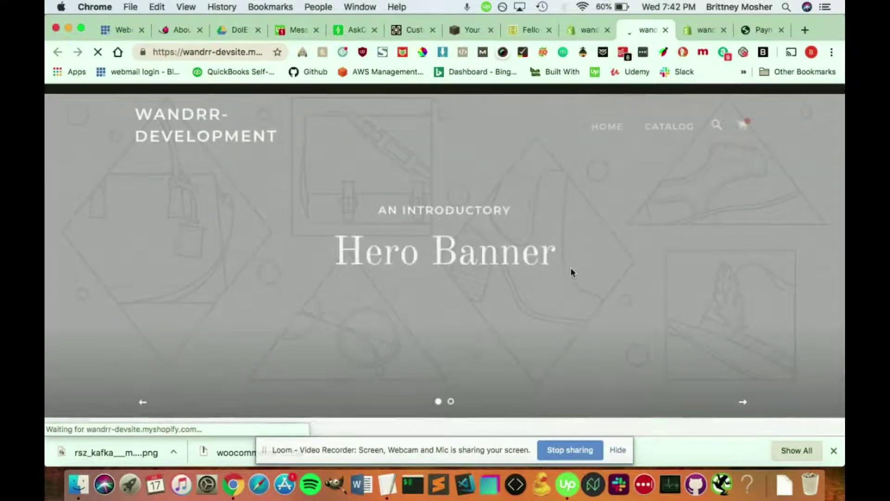
# - Check out Test Product from the cart to reach the $53.30 payment step
pyautogui.click(744, 128)
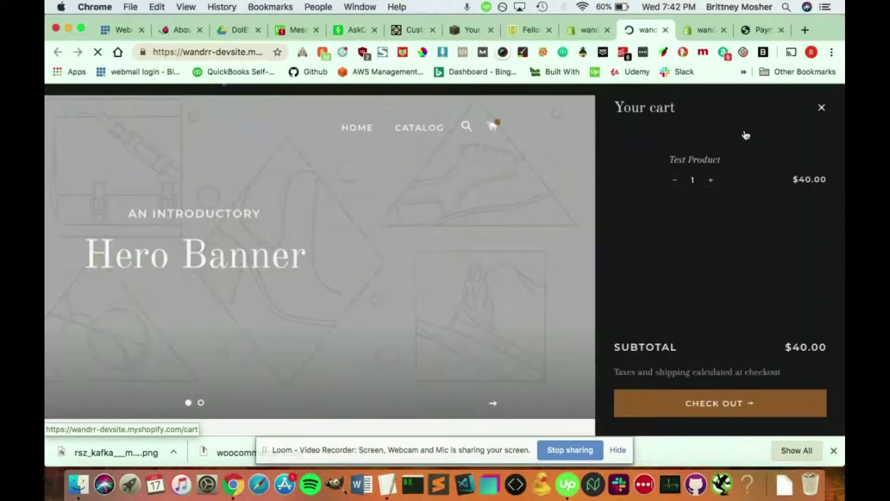
pyautogui.click(698, 403)
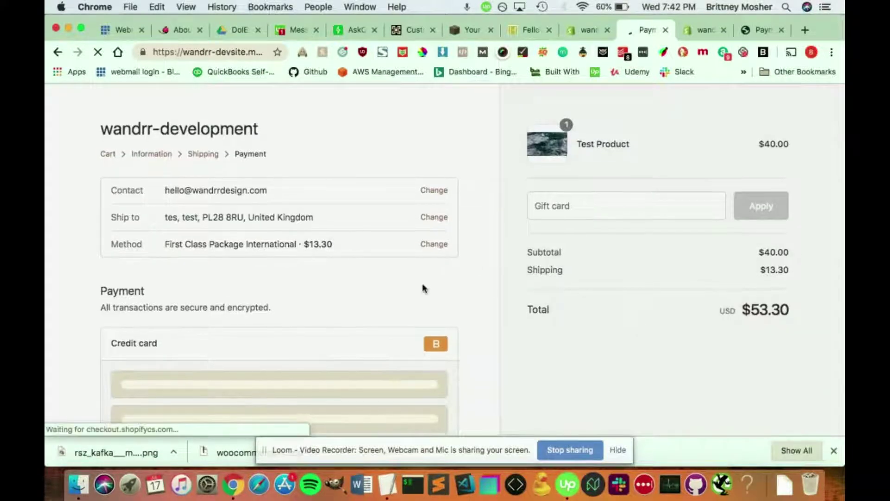
pyautogui.scroll(-1, 420, 290)
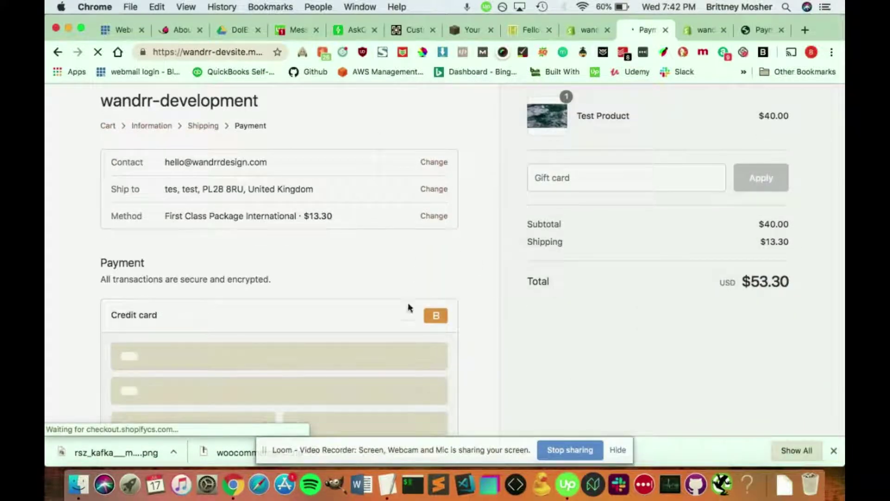
pyautogui.scroll(-1, 464, 290)
pyautogui.scroll(1, 604, 270)
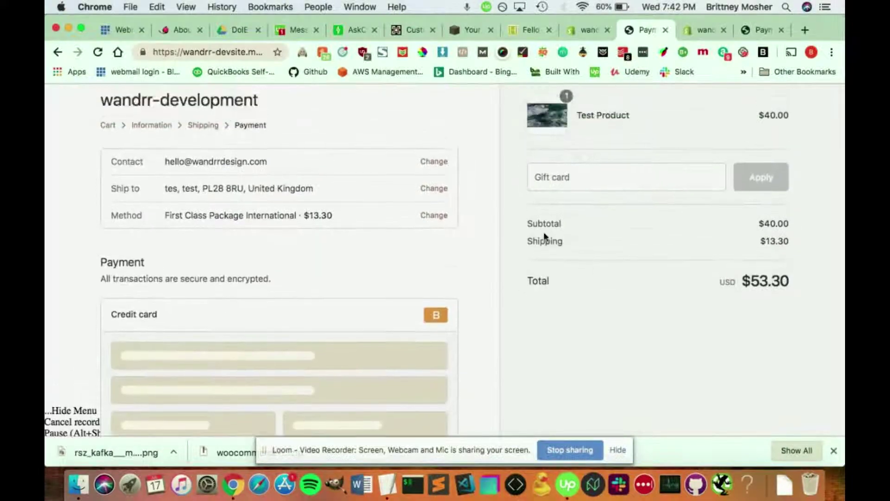
pyautogui.scroll(1, 798, 229)
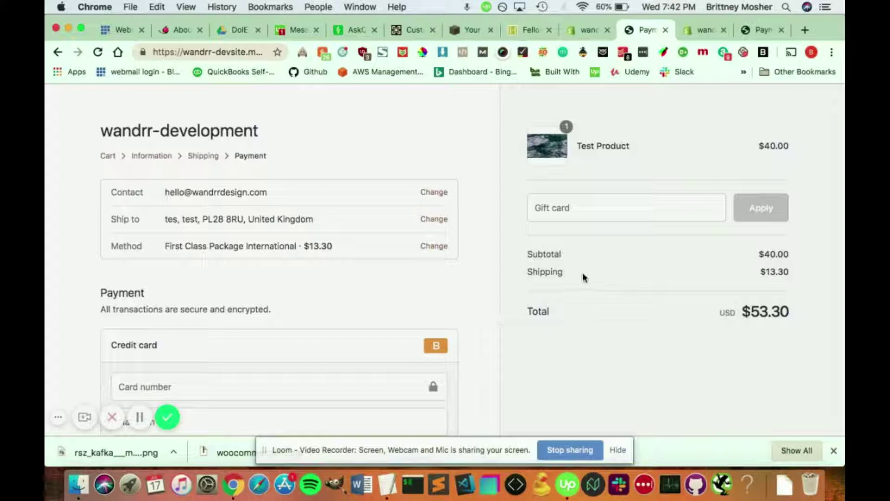
# - Return to the Shopify admin and go to its Settings page
pyautogui.click(581, 35)
pyautogui.scroll(-3, 381, 330)
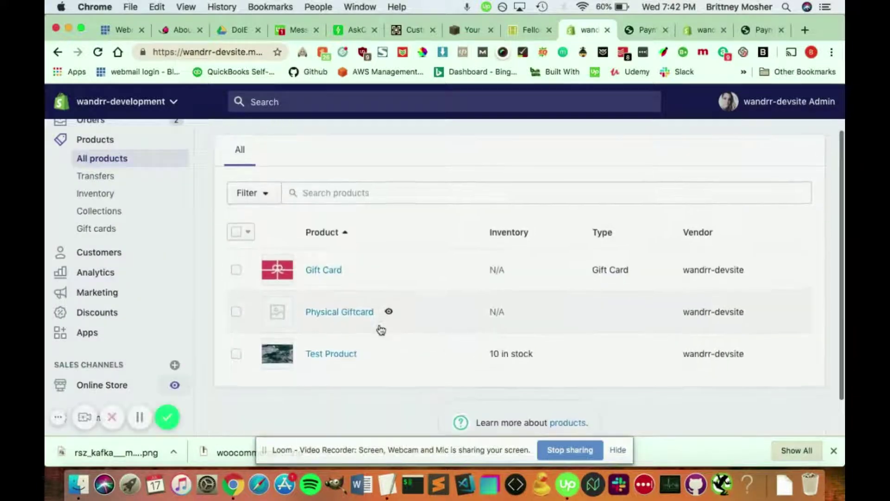
pyautogui.scroll(3, 380, 329)
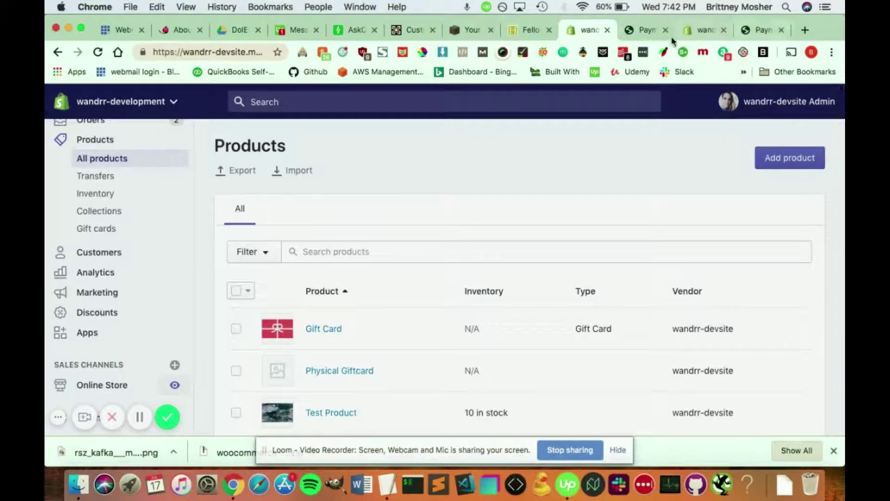
pyautogui.scroll(-1, 173, 283)
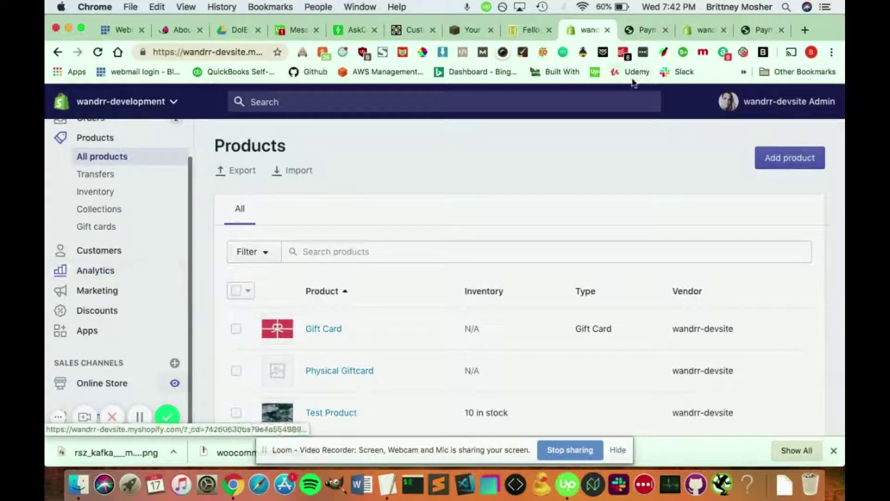
pyautogui.click(650, 30)
pyautogui.click(697, 29)
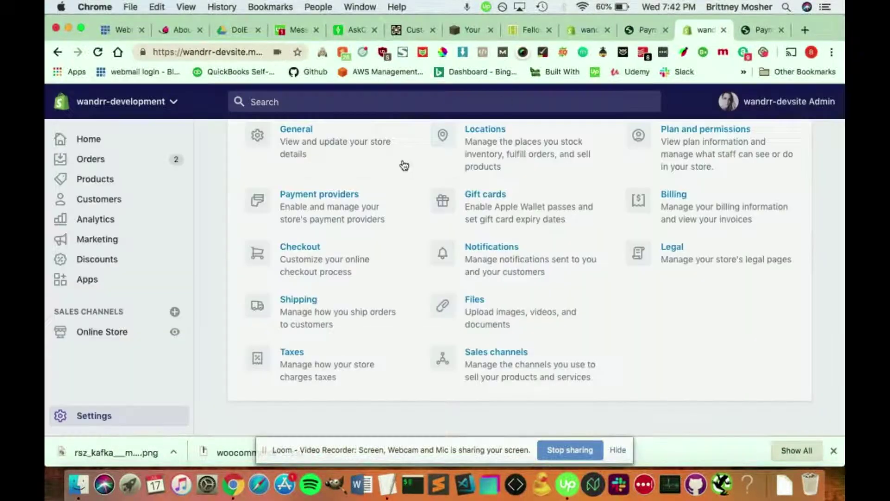
# - Open Taxes settings and review United States as Collecting, Rest of world Not collecting
pyautogui.scroll(3, 327, 371)
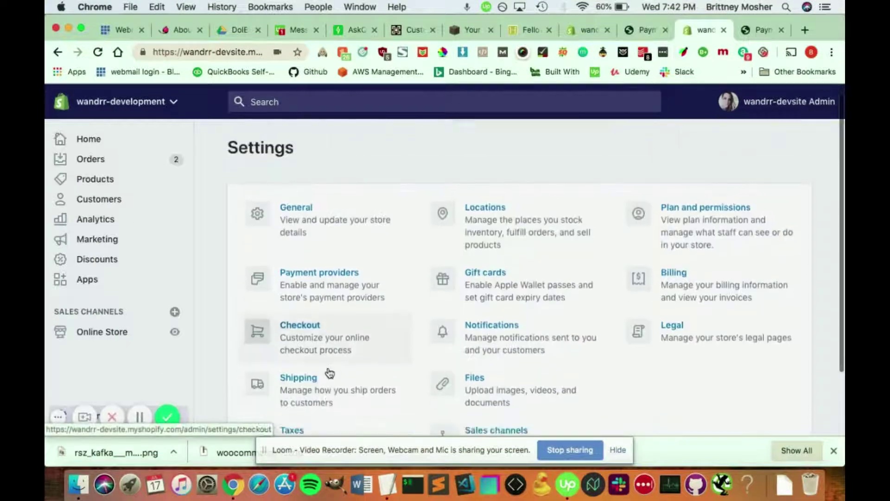
pyautogui.scroll(-3, 329, 373)
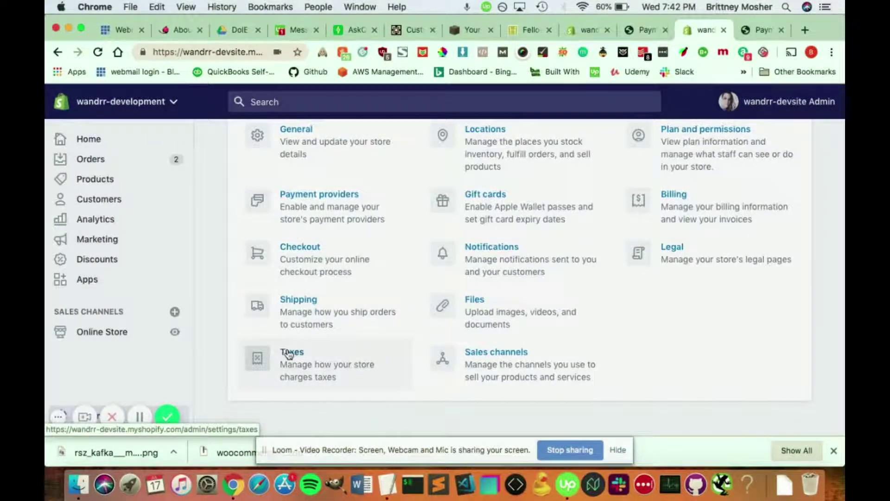
pyautogui.click(289, 355)
pyautogui.scroll(2, 399, 301)
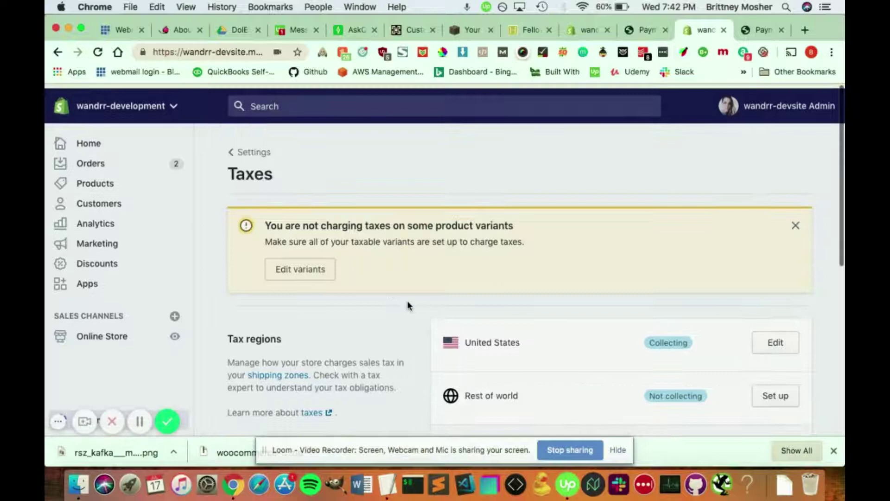
pyautogui.scroll(-2, 408, 302)
pyautogui.scroll(2, 407, 302)
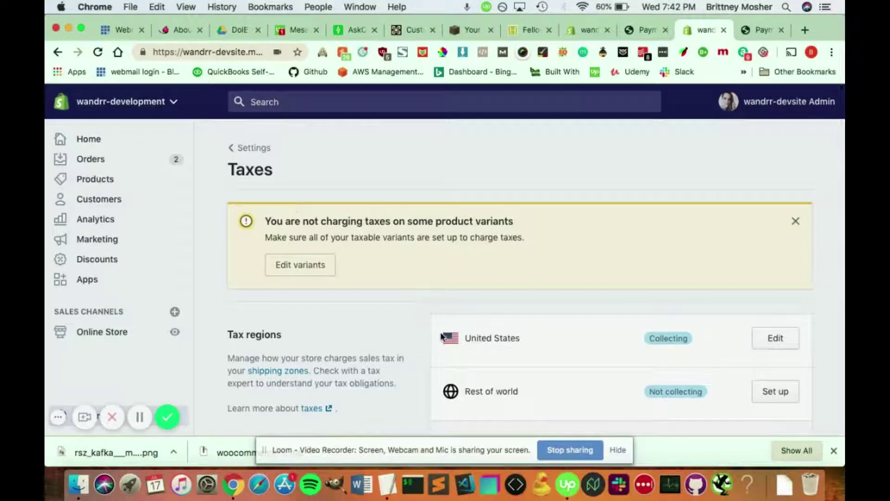
pyautogui.scroll(-2, 441, 334)
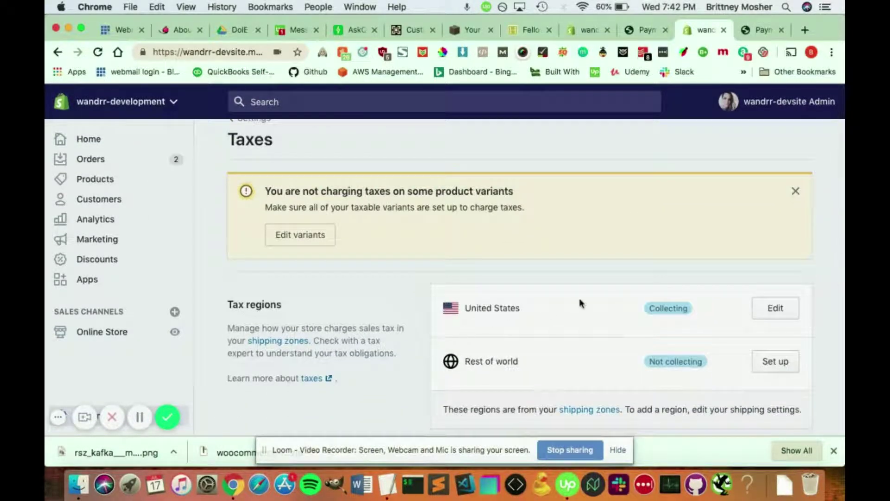
pyautogui.scroll(-1, 544, 354)
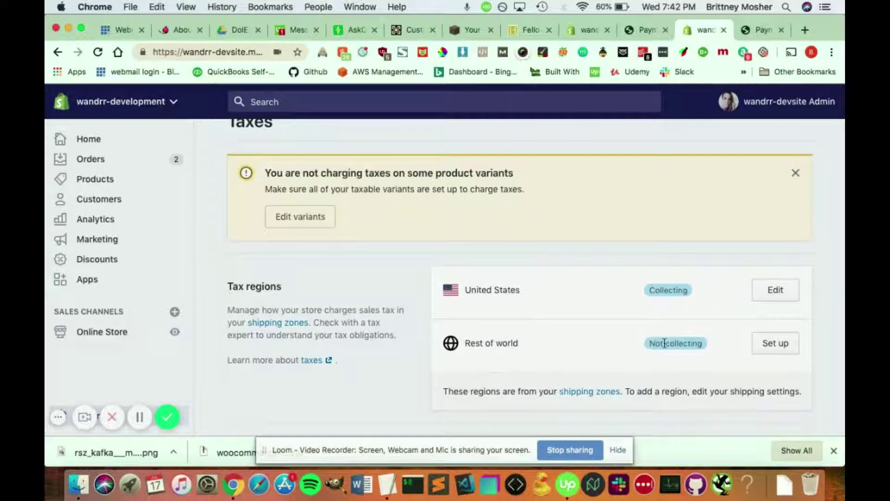
pyautogui.scroll(1, 632, 330)
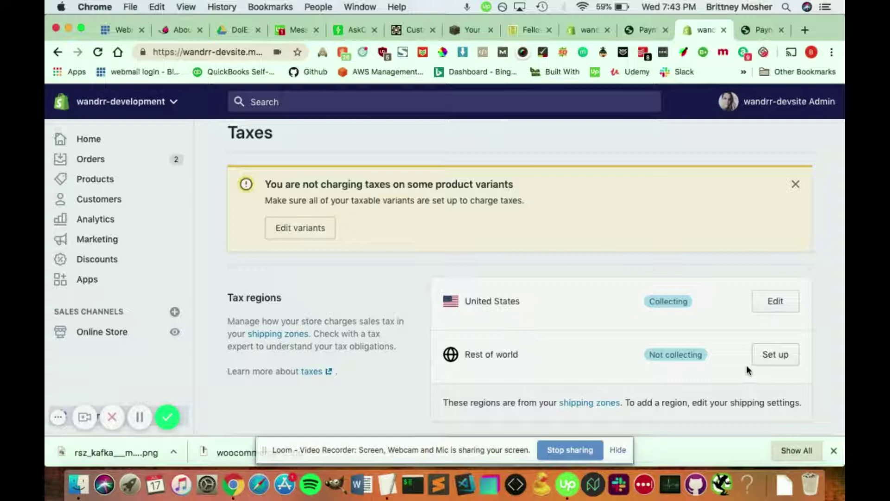
pyautogui.scroll(3, 747, 364)
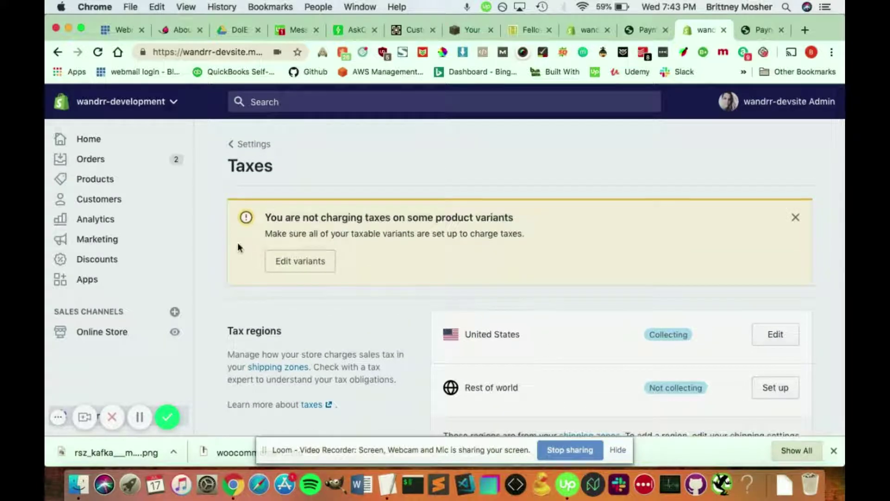
pyautogui.click(776, 335)
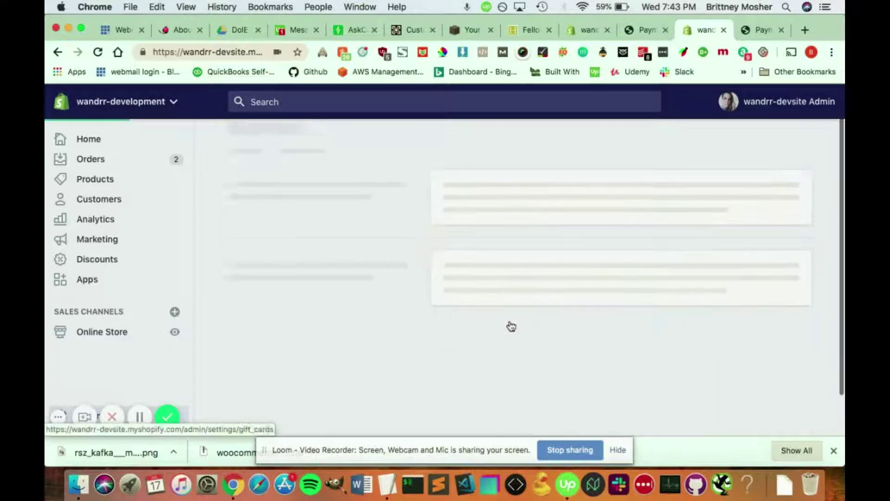
pyautogui.scroll(3, 510, 327)
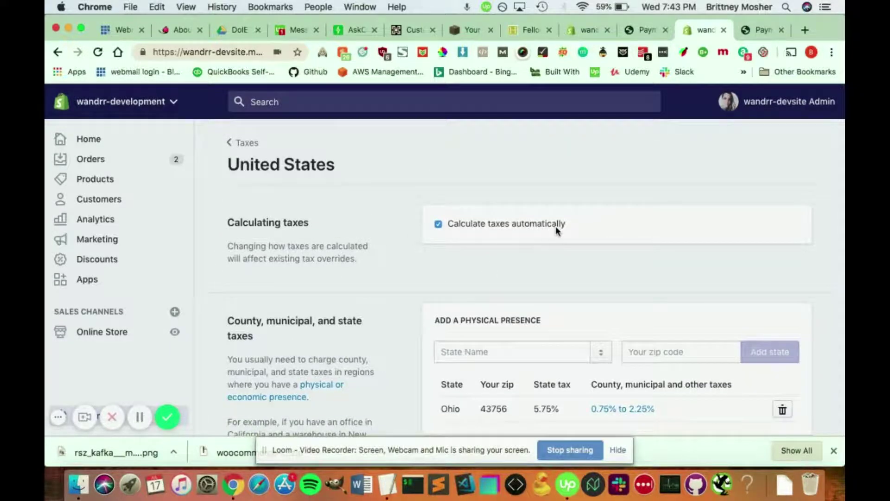
pyautogui.scroll(-2, 555, 226)
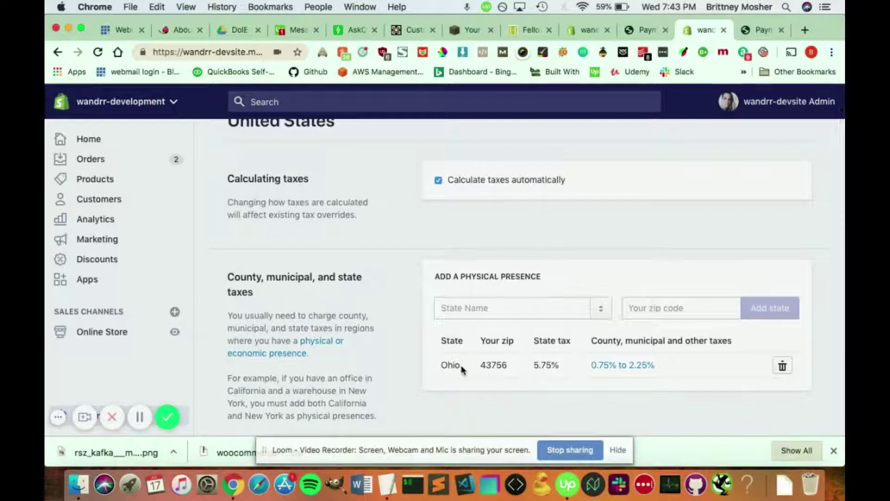
pyautogui.scroll(1, 505, 309)
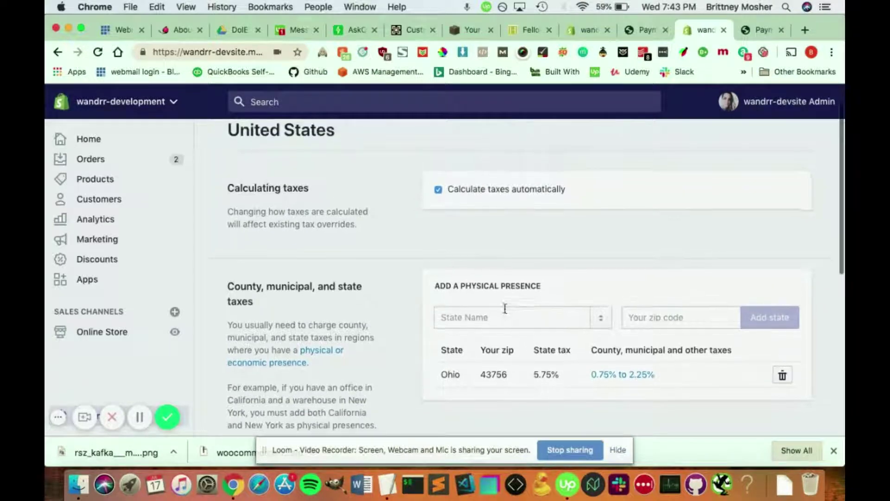
pyautogui.scroll(-1, 505, 308)
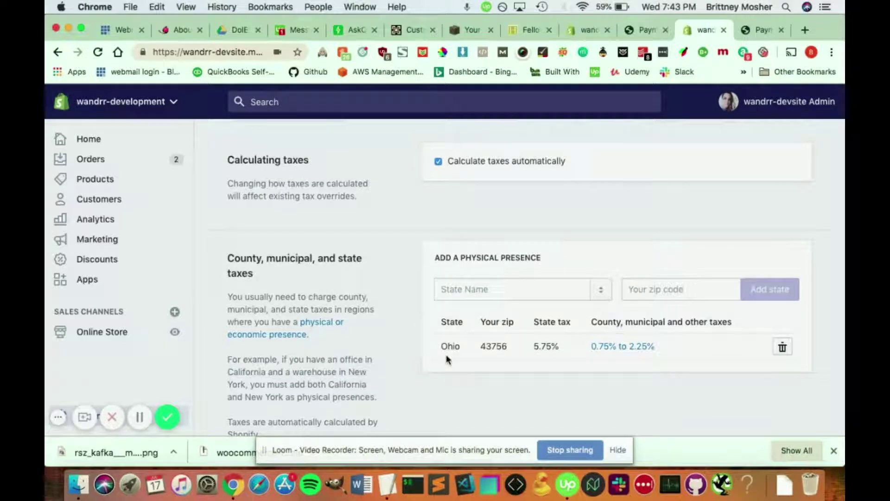
pyautogui.scroll(-1, 446, 354)
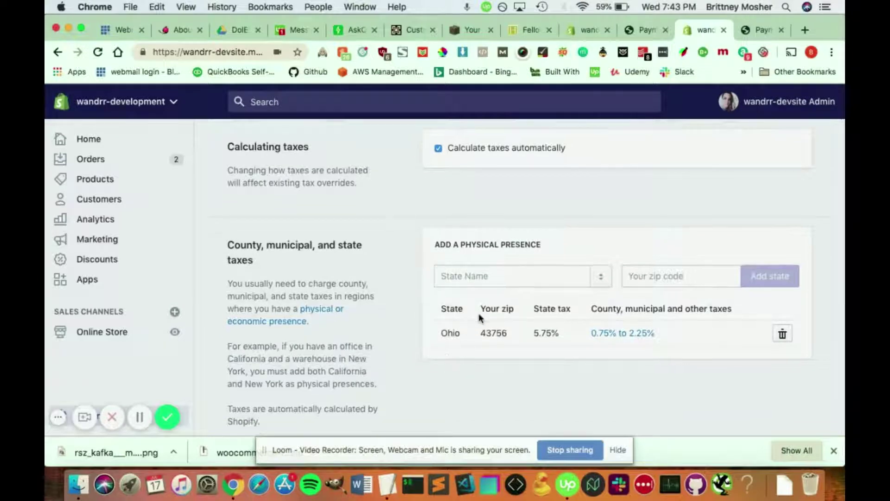
pyautogui.scroll(-2, 444, 351)
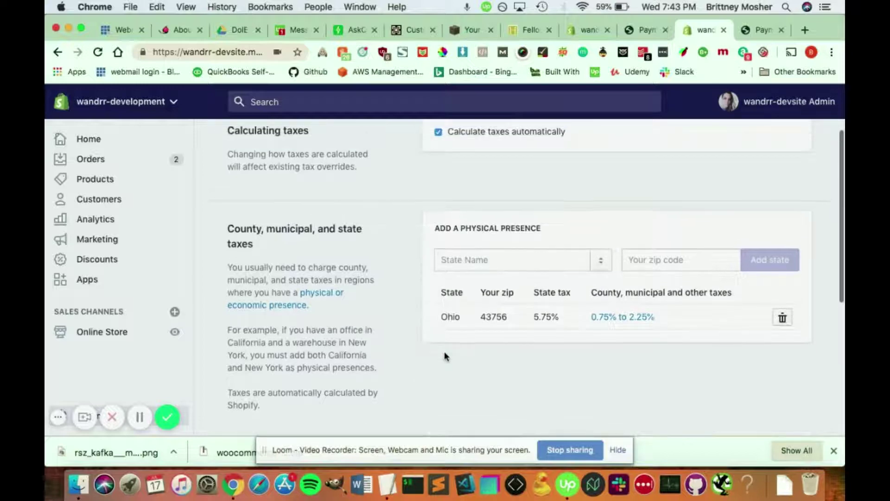
pyautogui.scroll(1, 445, 351)
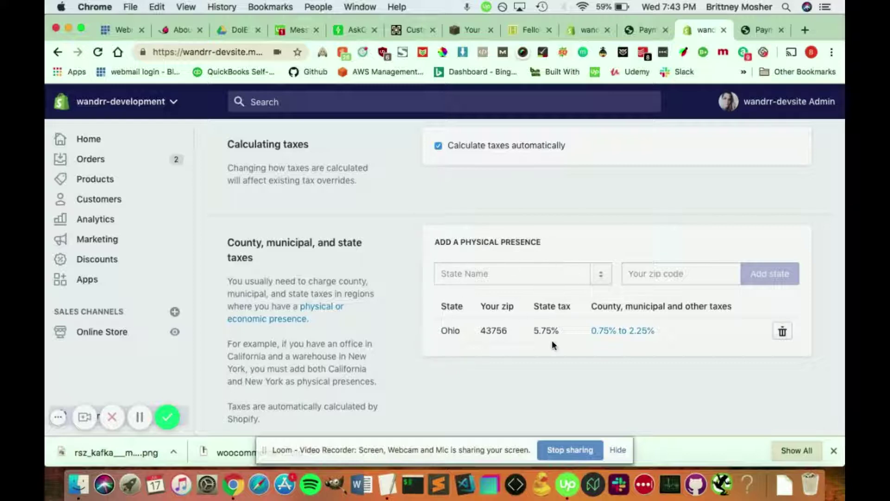
pyautogui.scroll(2, 494, 334)
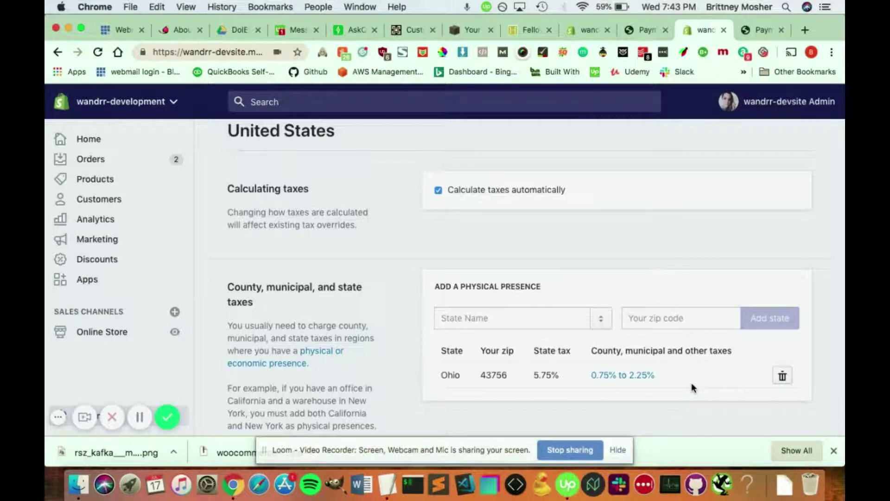
pyautogui.scroll(2, 691, 385)
pyautogui.scroll(-1, 536, 310)
pyautogui.scroll(1, 519, 297)
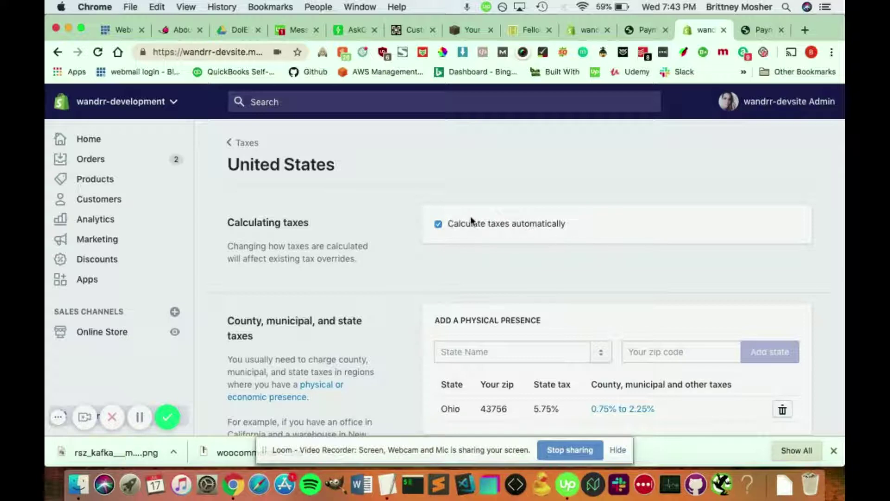
# - Turn off 'Calculate taxes automatically' and confirm resetting US tax rates to defaults
pyautogui.click(438, 226)
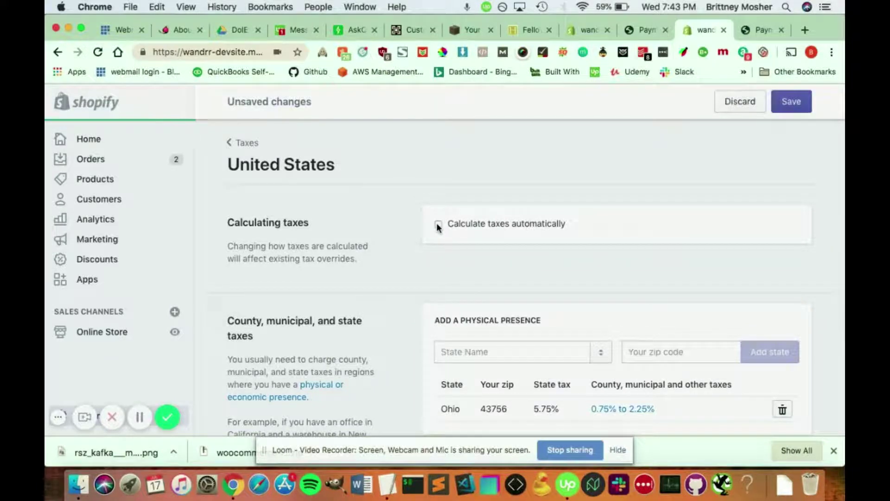
pyautogui.scroll(-2, 465, 317)
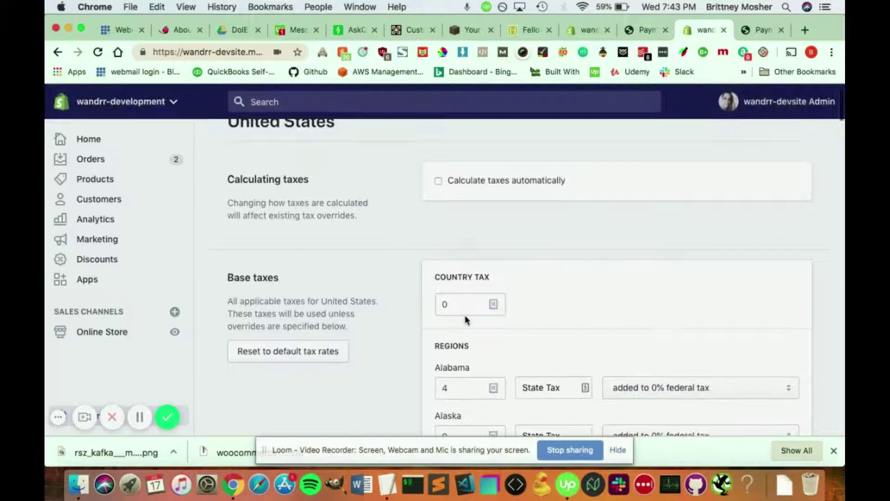
pyautogui.scroll(-3, 466, 314)
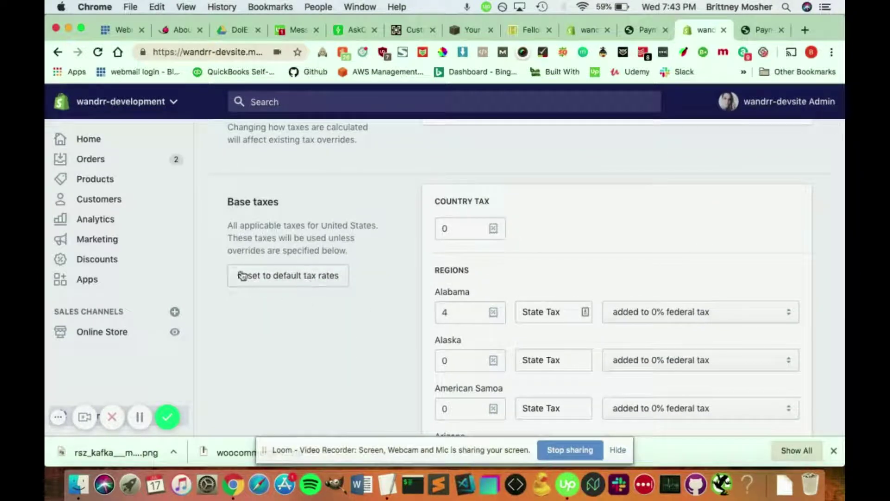
pyautogui.click(280, 276)
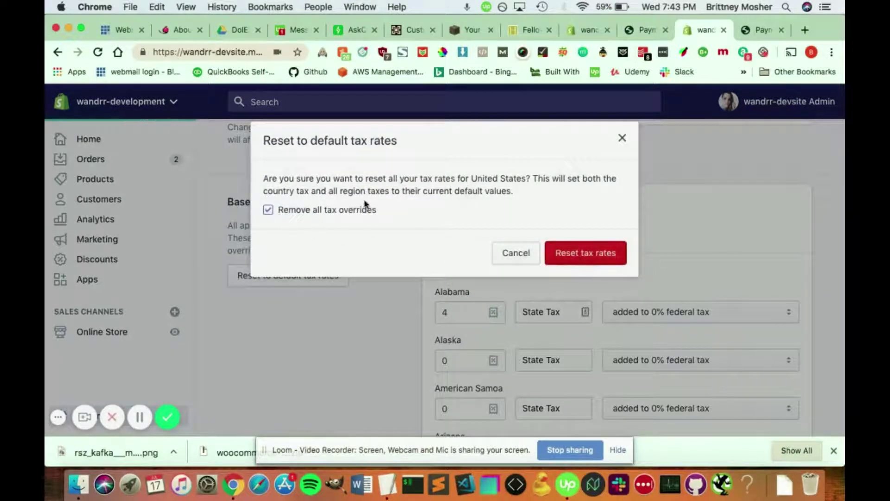
pyautogui.click(719, 433)
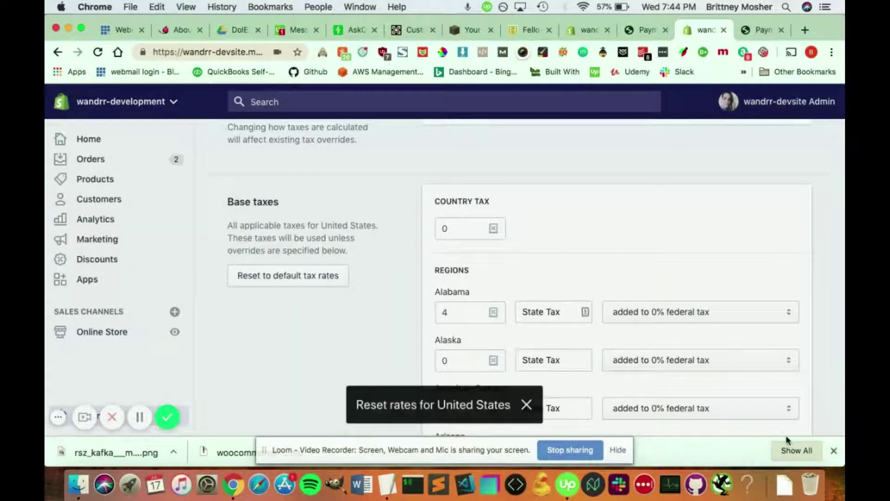
# - Review the default rates: 0 country tax and state rates such as Alabama 4%
pyautogui.scroll(-3, 667, 338)
pyautogui.scroll(3, 570, 176)
pyautogui.scroll(-3, 510, 241)
pyautogui.scroll(2, 473, 262)
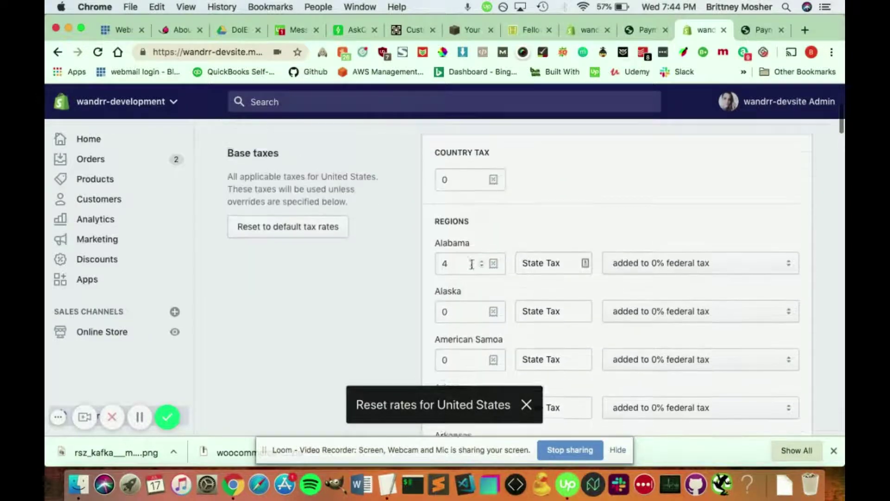
pyautogui.scroll(-2, 513, 284)
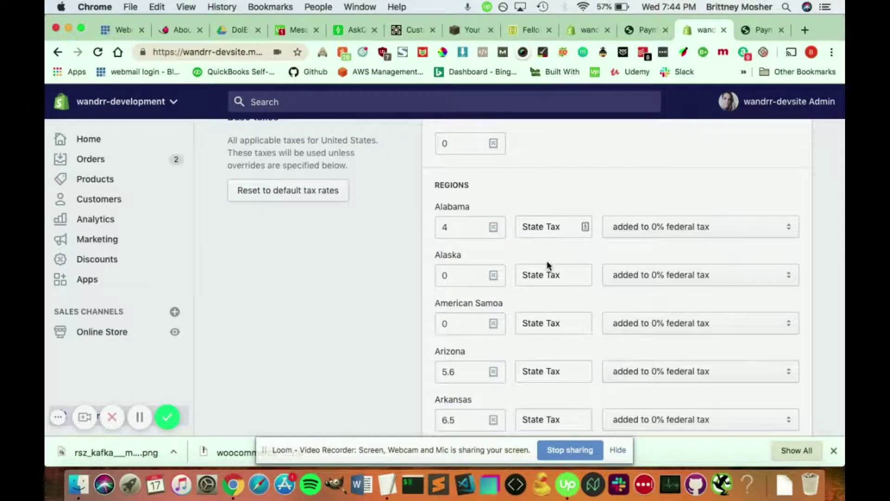
pyautogui.scroll(-4, 548, 265)
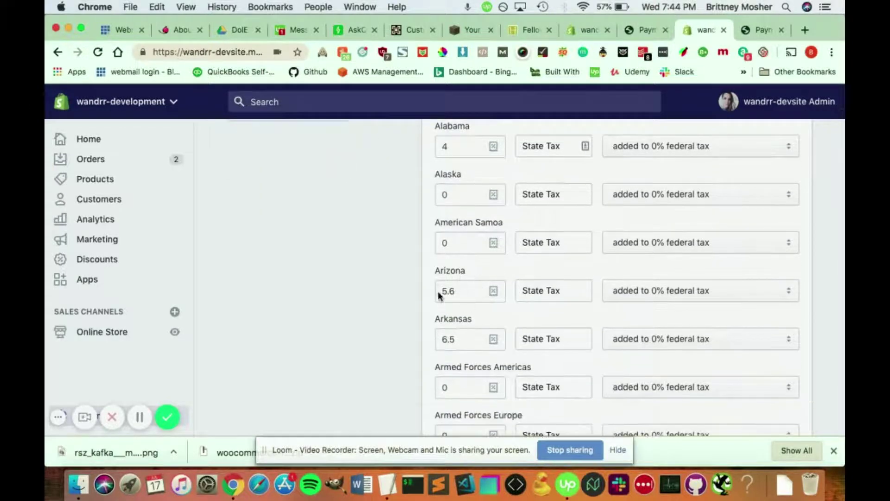
pyautogui.scroll(1, 482, 311)
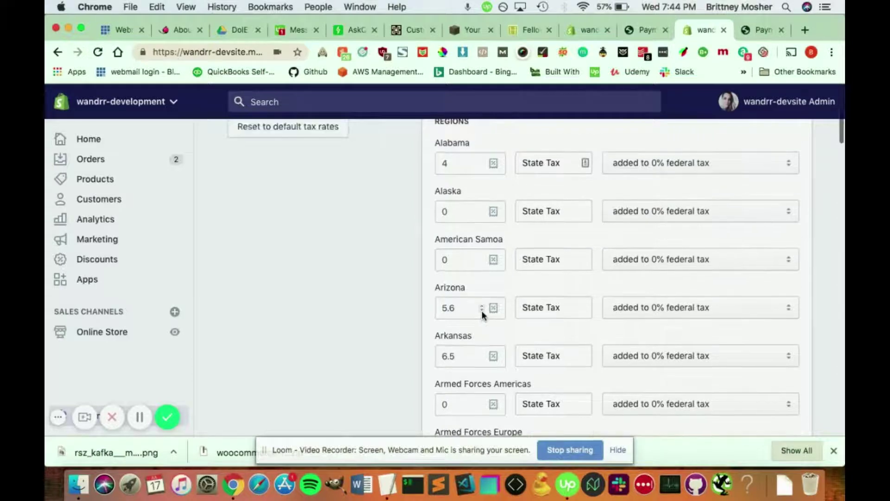
pyautogui.scroll(1, 482, 310)
pyautogui.scroll(-3, 482, 314)
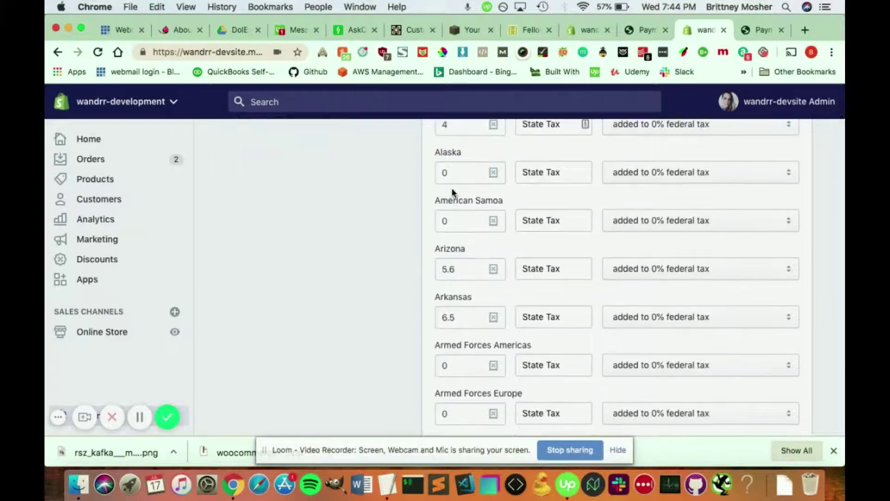
pyautogui.scroll(-10, 453, 190)
pyautogui.scroll(-10, 383, 312)
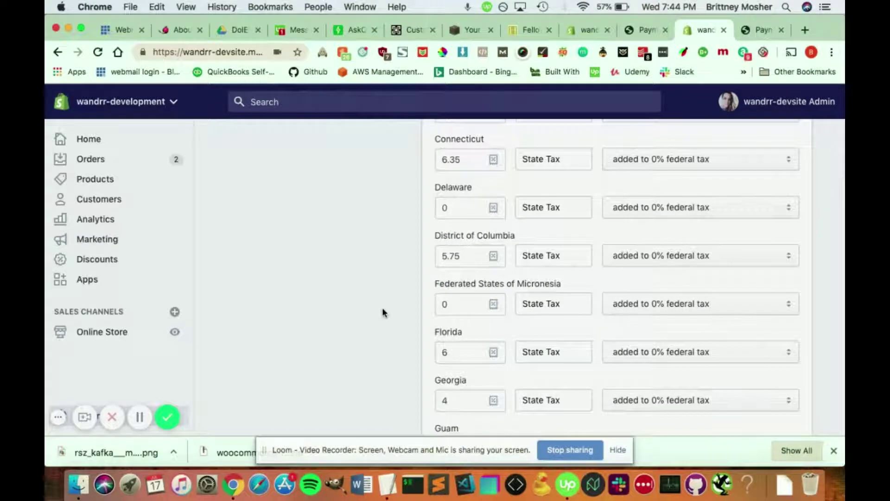
pyautogui.scroll(-8, 402, 324)
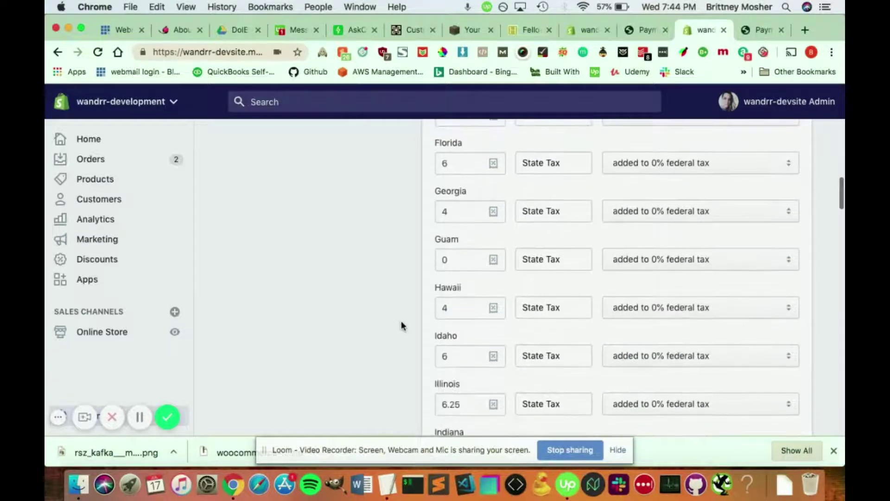
pyautogui.scroll(-15, 402, 325)
pyautogui.scroll(-20, 401, 324)
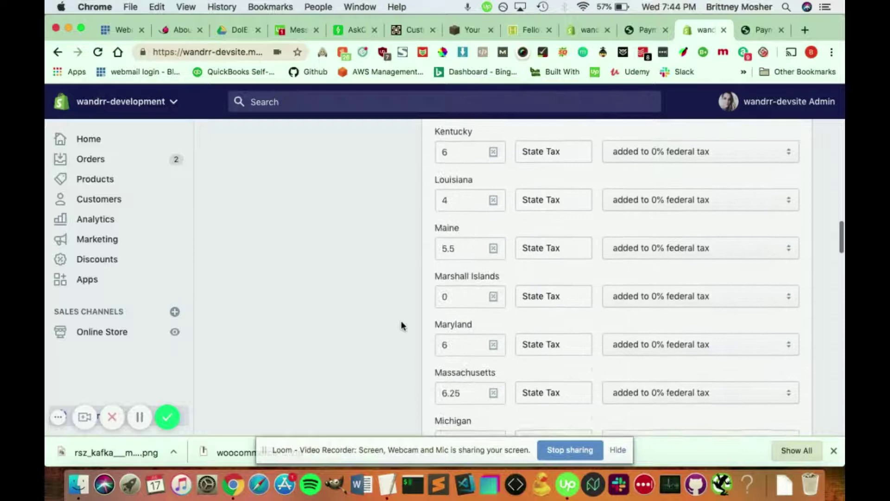
pyautogui.scroll(-20, 401, 325)
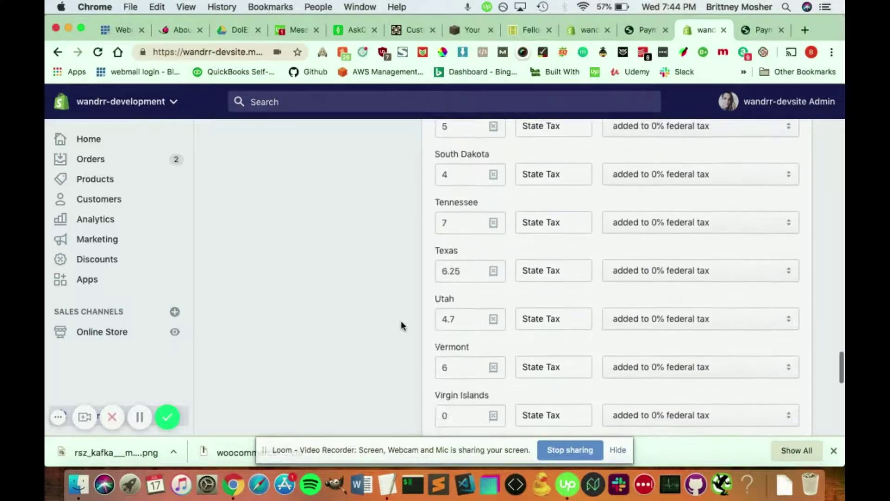
pyautogui.scroll(20, 402, 321)
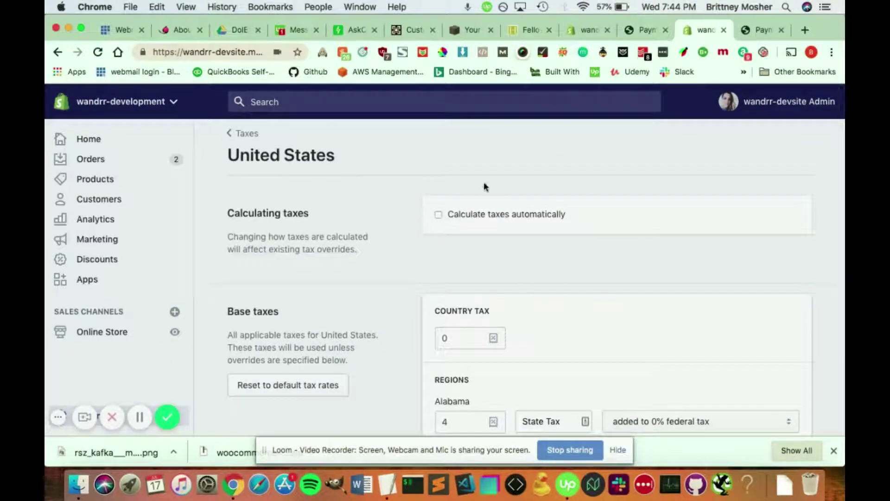
pyautogui.click(439, 214)
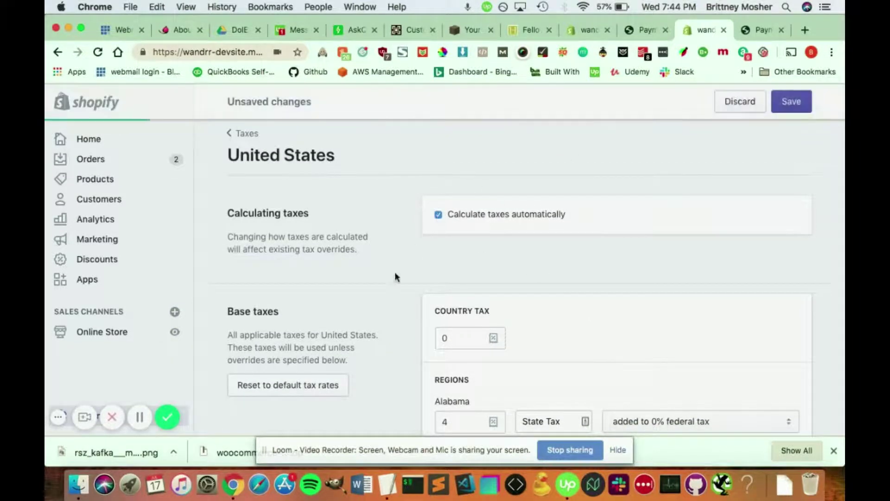
pyautogui.scroll(-10, 413, 422)
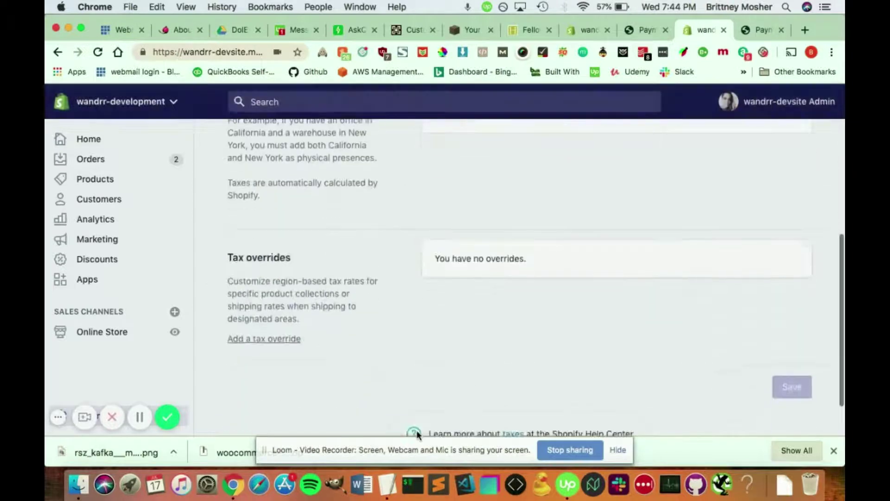
pyautogui.scroll(1, 404, 262)
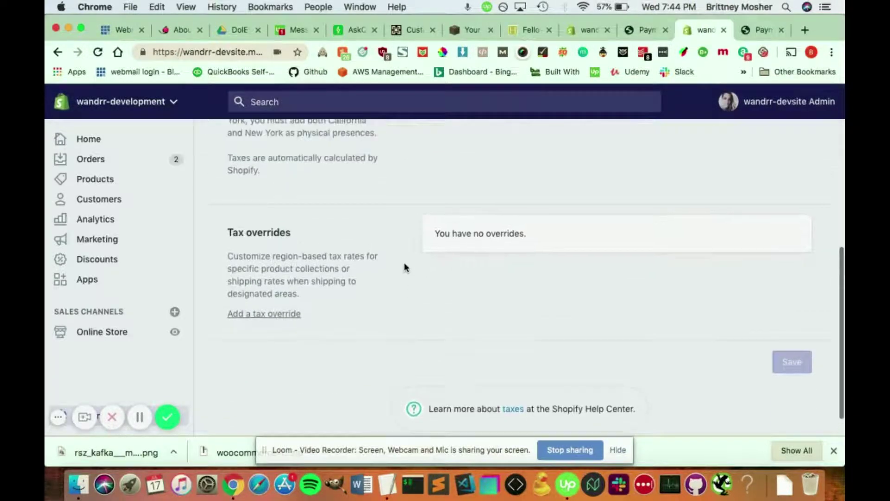
pyautogui.scroll(2, 288, 260)
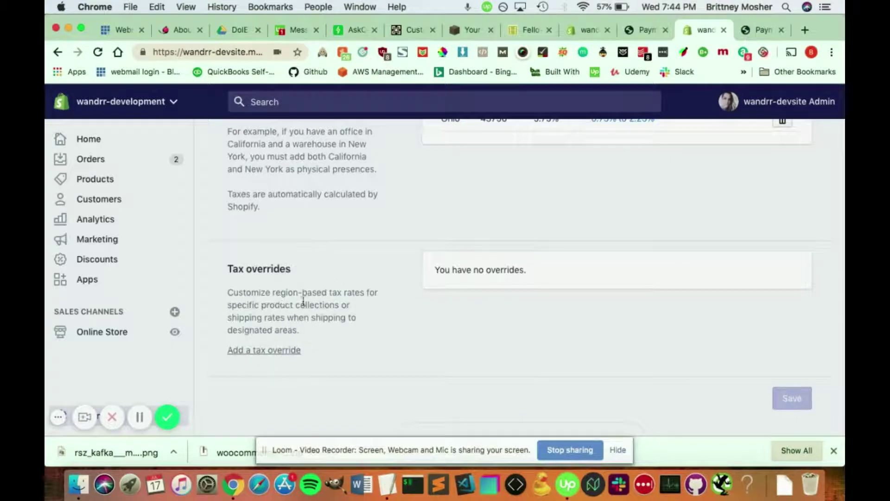
pyautogui.click(272, 350)
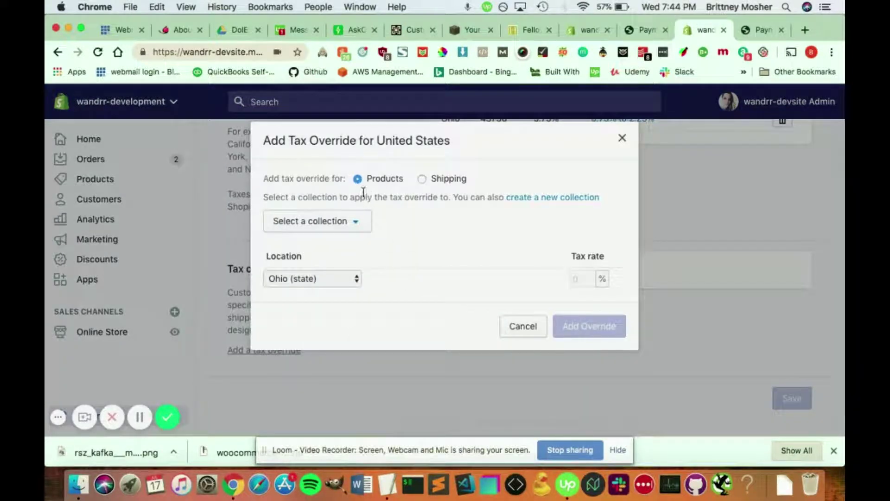
pyautogui.click(360, 224)
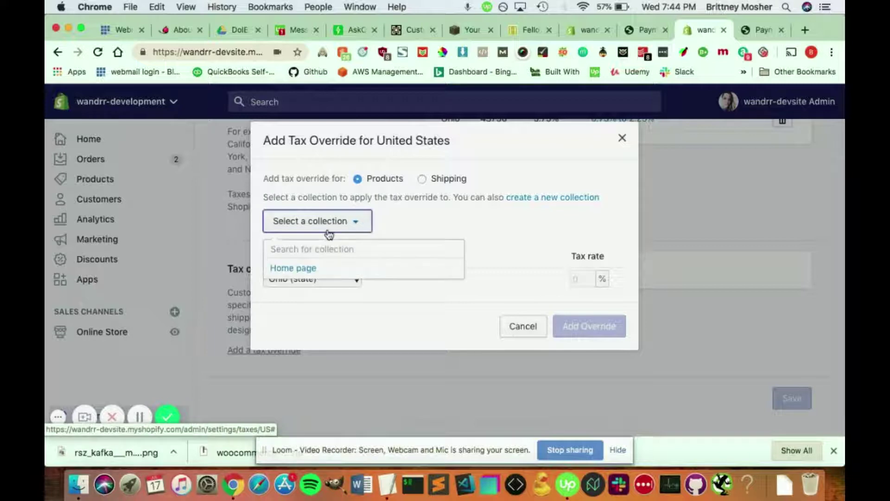
pyautogui.click(489, 248)
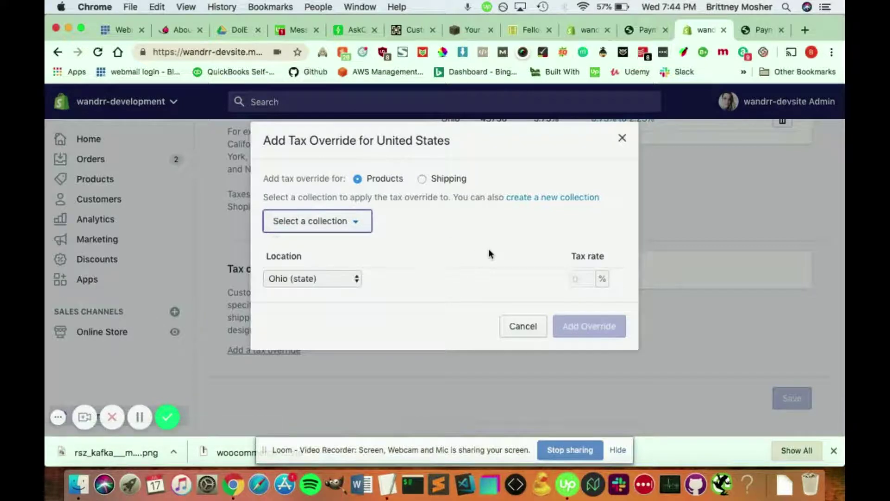
pyautogui.click(421, 180)
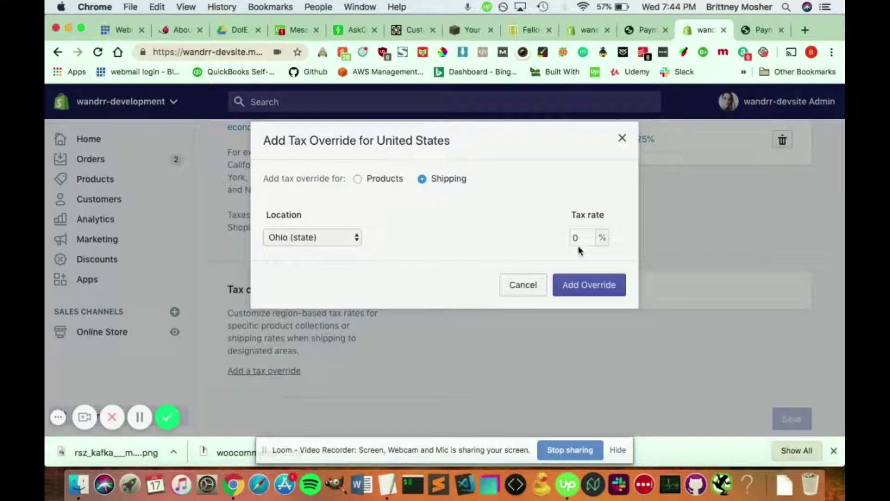
pyautogui.click(624, 138)
pyautogui.scroll(10, 552, 240)
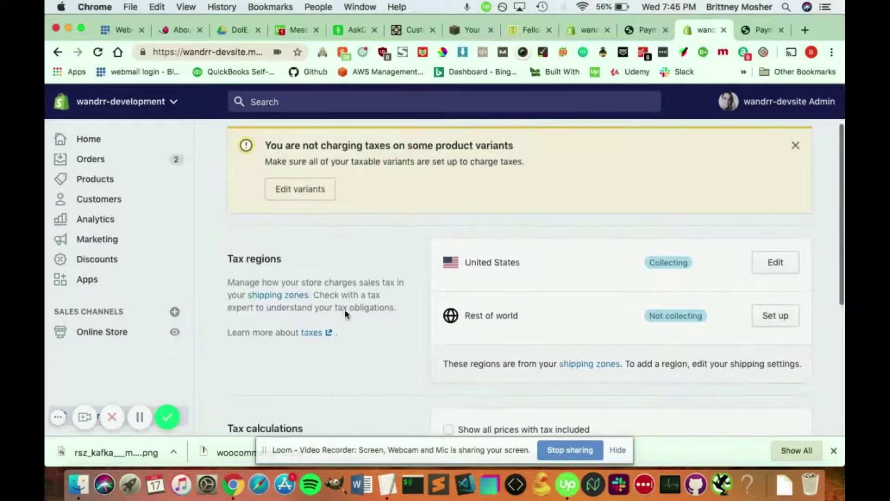
# - Bulk-edit untaxed variants, ticking Charge taxes on the $100, $50, $25 and $10 gift cards
pyautogui.scroll(3, 345, 306)
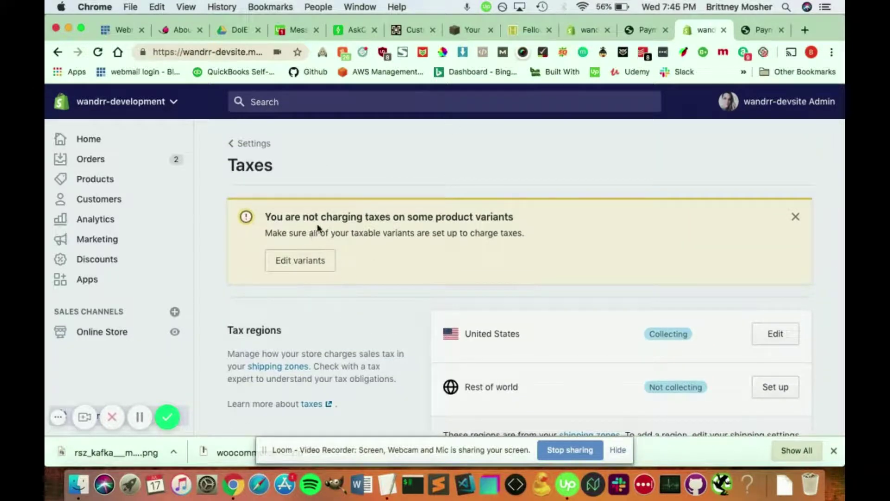
pyautogui.click(312, 264)
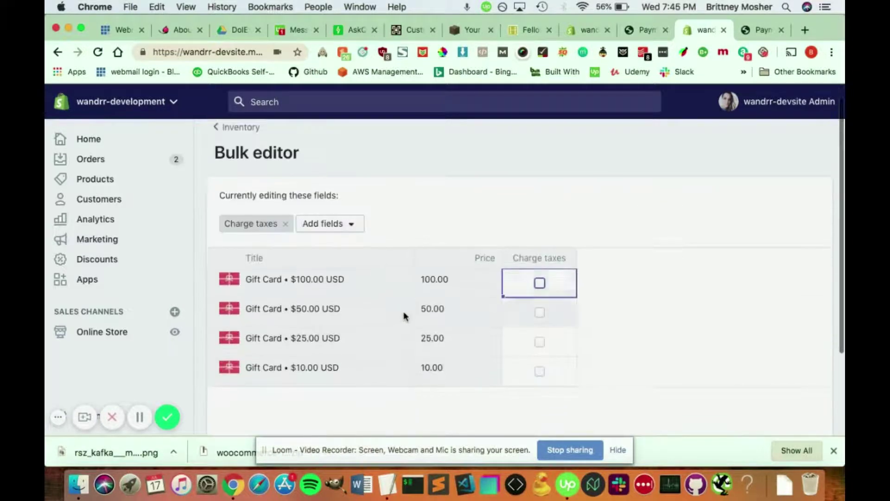
pyautogui.scroll(-1, 264, 270)
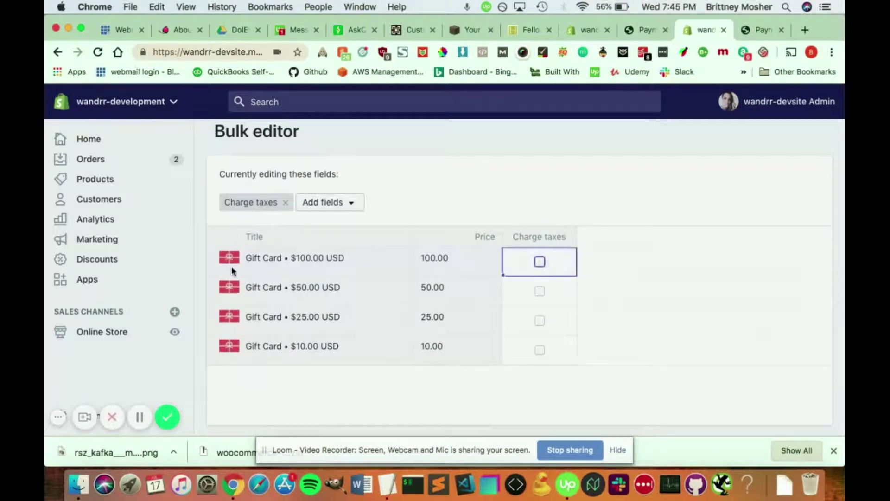
pyautogui.scroll(-1, 482, 284)
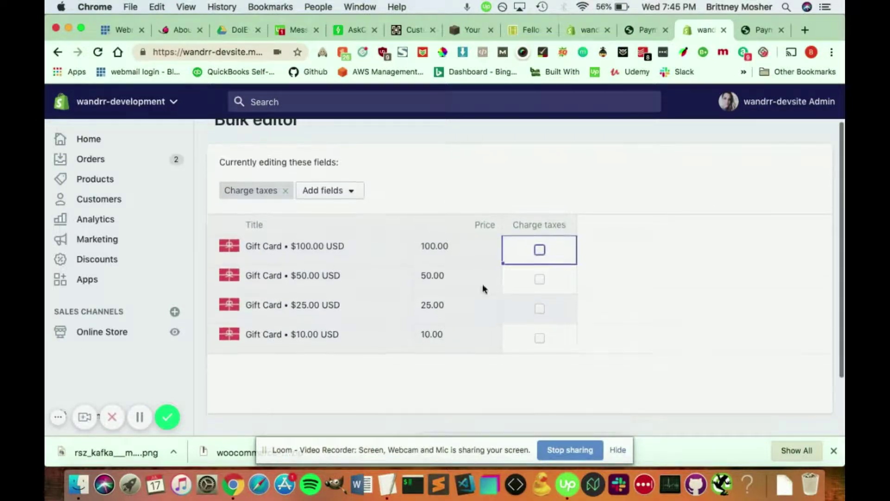
pyautogui.click(541, 251)
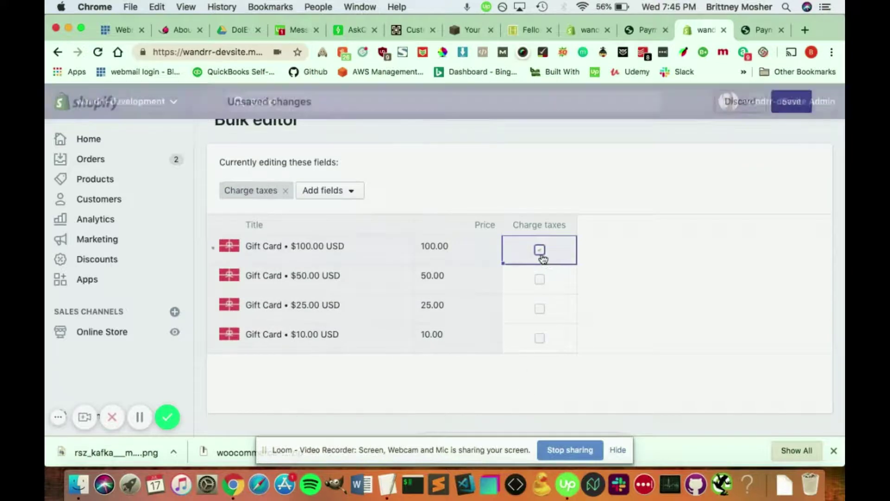
pyautogui.click(540, 279)
pyautogui.click(540, 310)
pyautogui.click(538, 338)
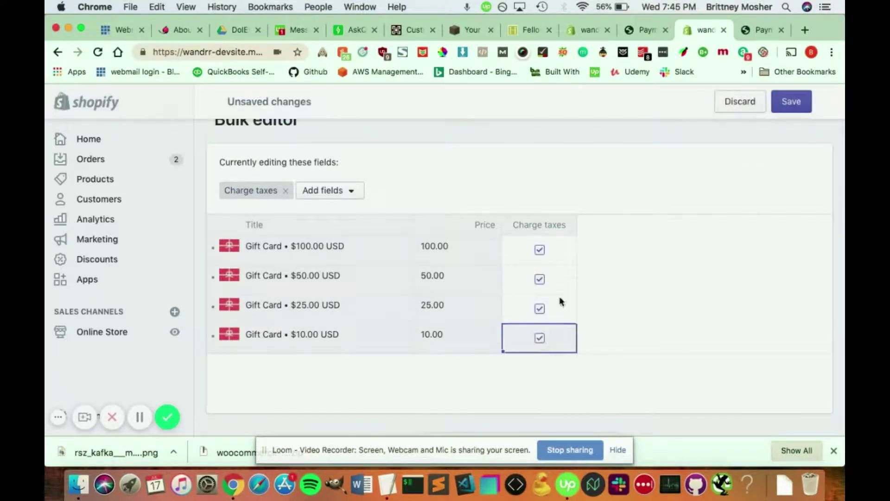
# - Save the variant changes, dismiss the failed-save notice, and return to Inventory
pyautogui.scroll(3, 634, 341)
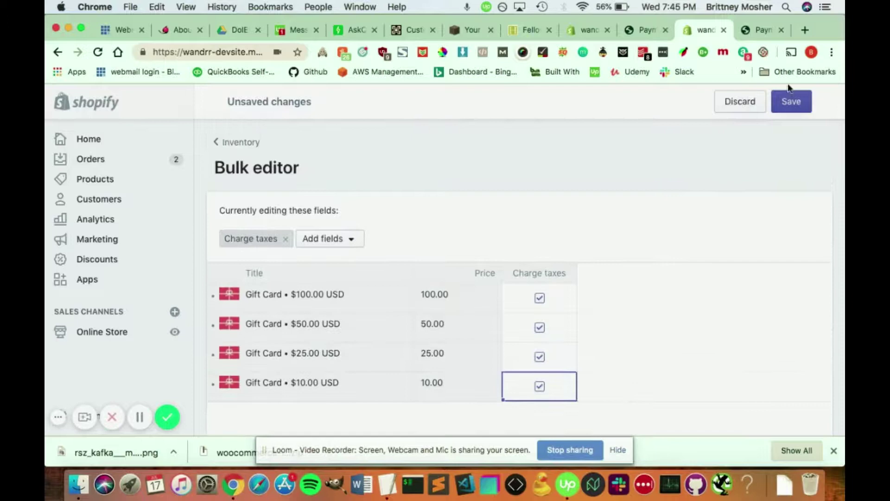
pyautogui.click(773, 106)
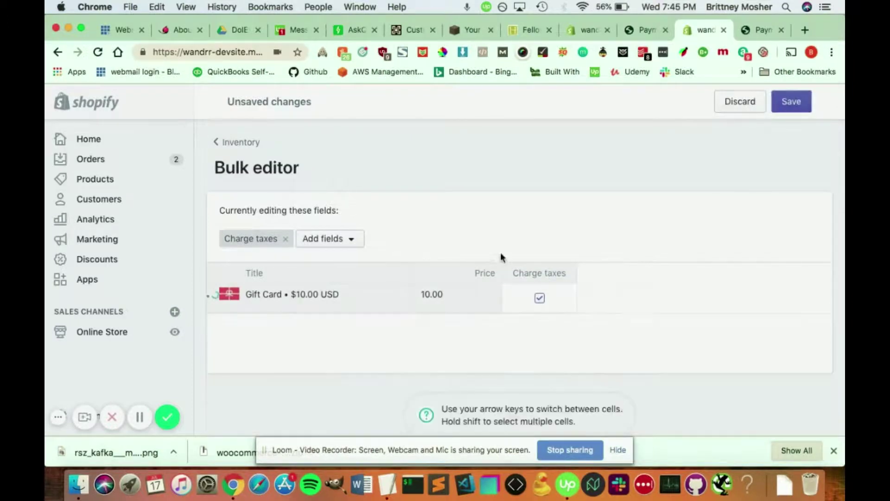
pyautogui.scroll(-1, 427, 274)
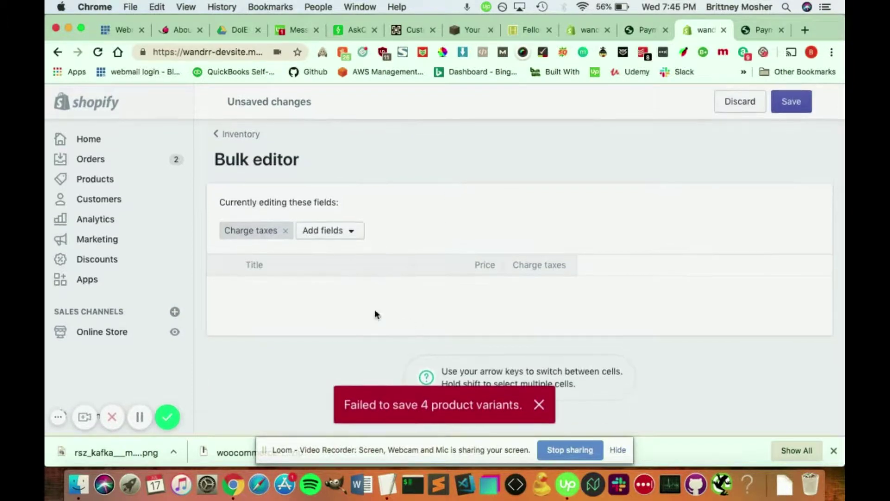
pyautogui.click(539, 405)
pyautogui.scroll(1, 370, 309)
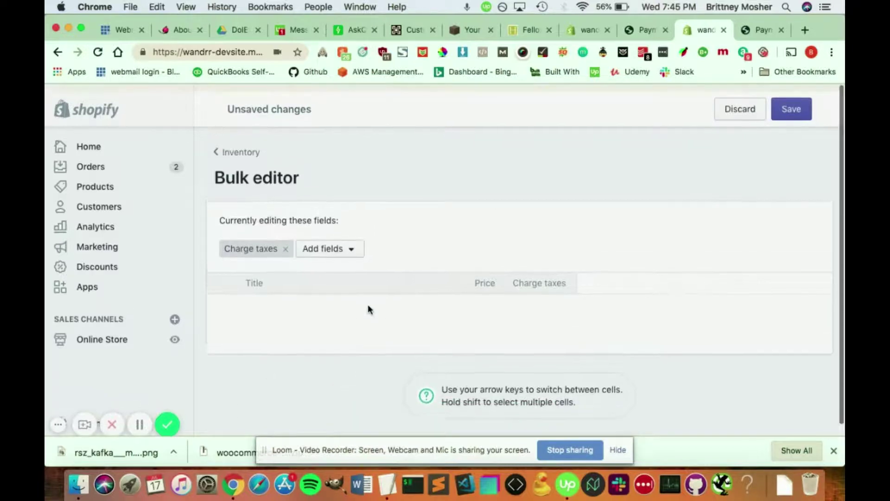
pyautogui.click(229, 152)
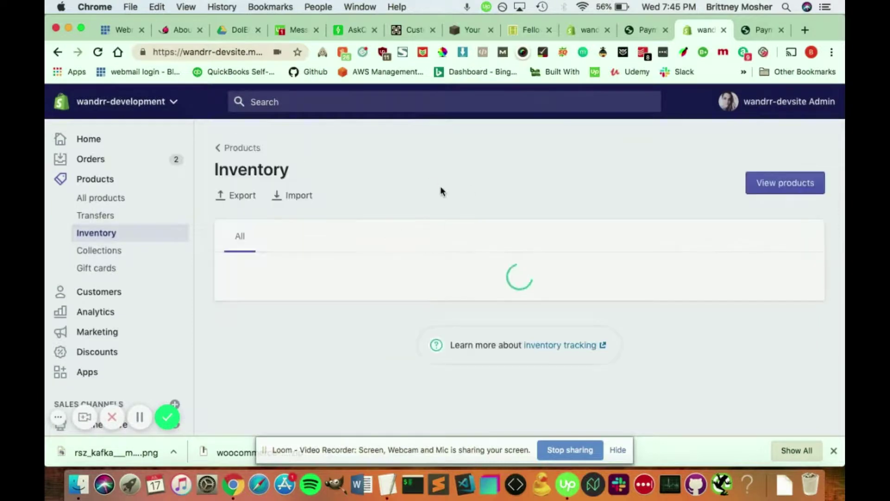
# - On Test Product, untick and re-tick Charge taxes, keeping its $40.00 price taxed
pyautogui.scroll(-2, 315, 297)
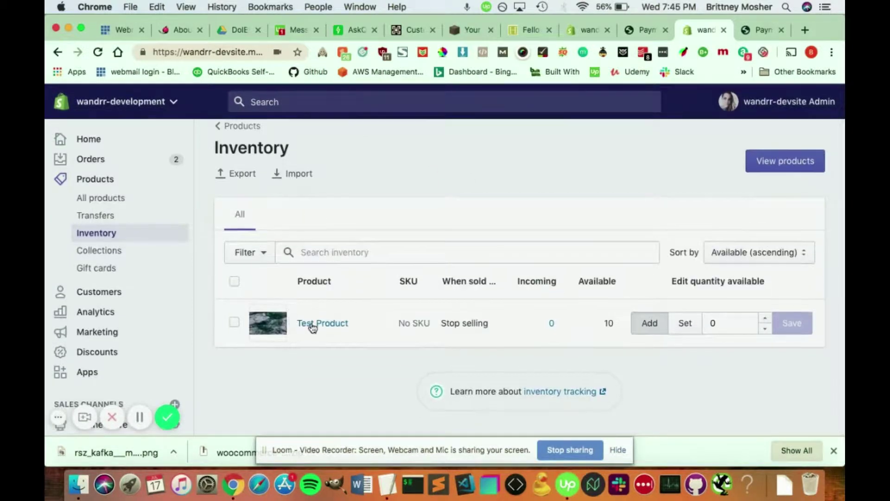
pyautogui.click(312, 324)
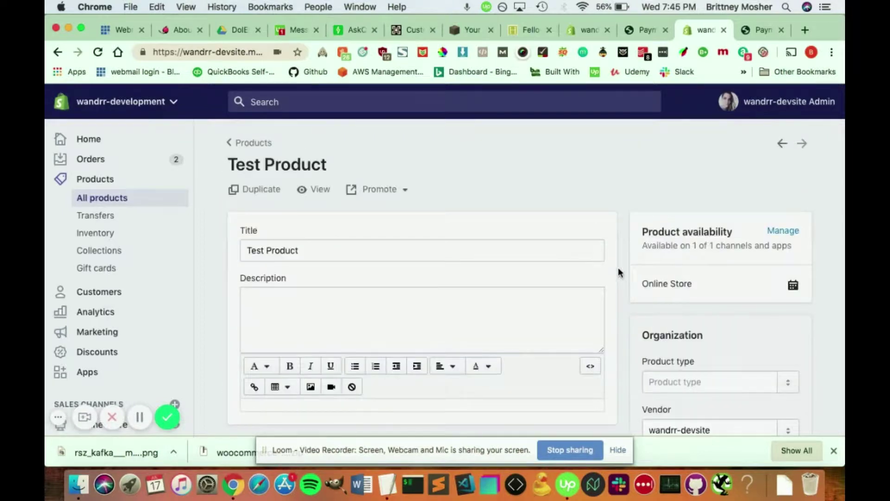
pyautogui.scroll(-4, 521, 364)
pyautogui.scroll(-12, 440, 355)
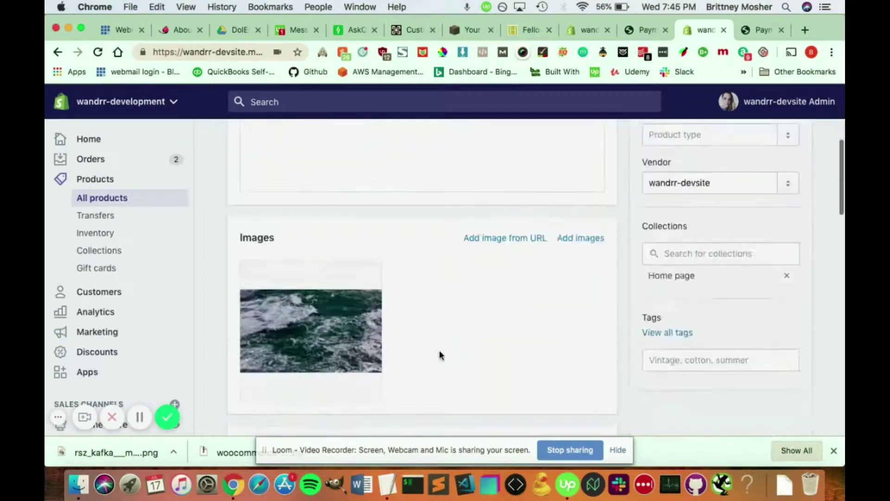
pyautogui.scroll(-2, 439, 356)
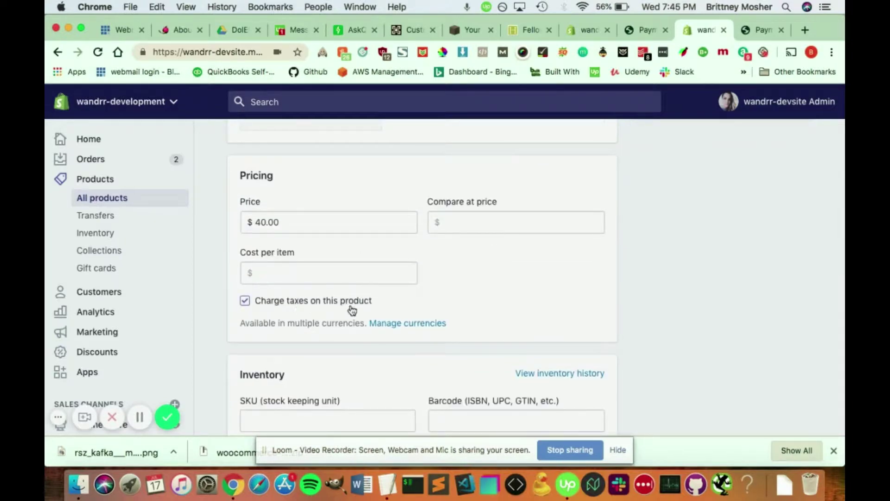
pyautogui.click(246, 301)
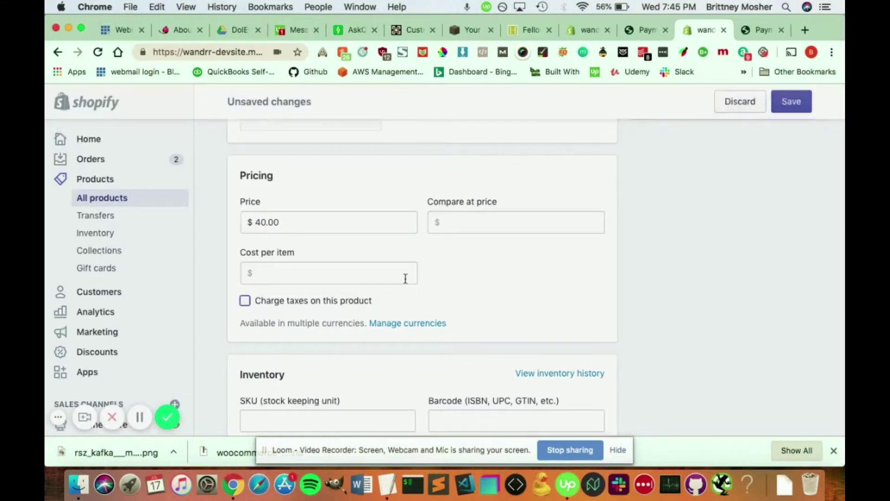
pyautogui.scroll(1, 405, 278)
pyautogui.click(248, 332)
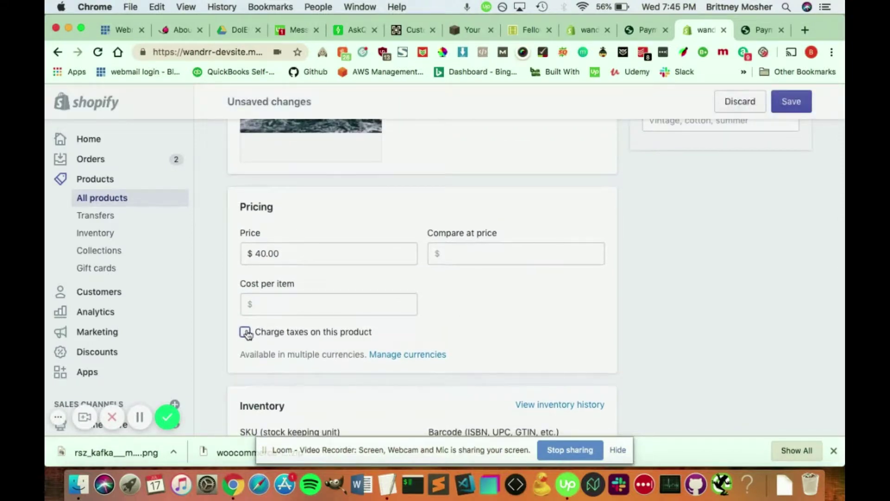
pyautogui.scroll(10, 587, 320)
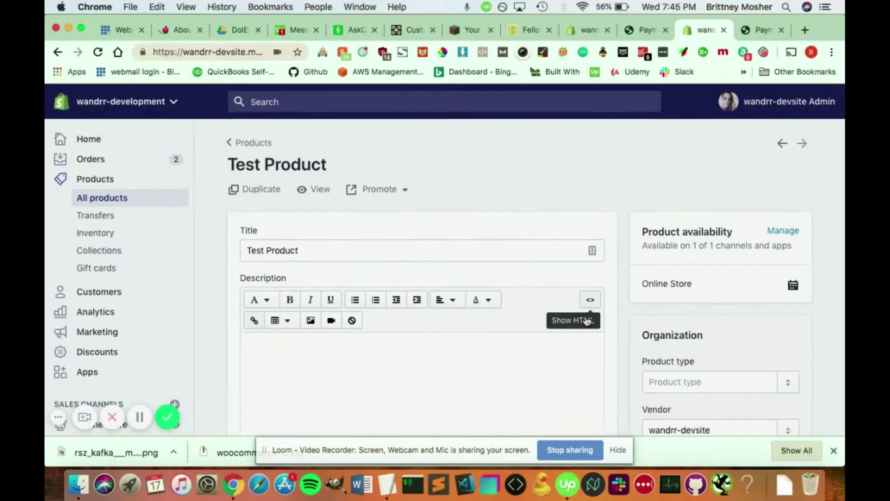